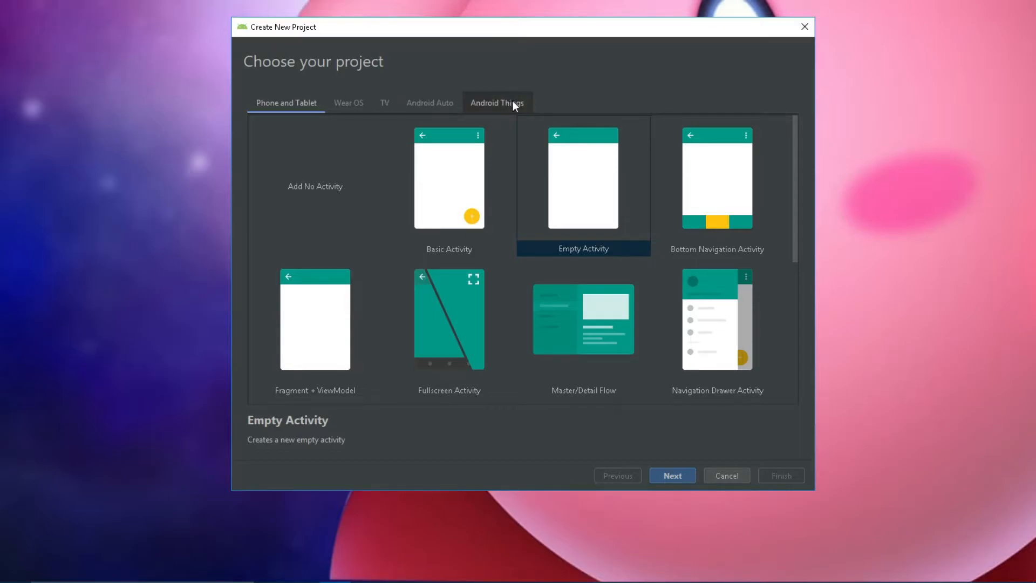
# Choose the Empty Activity template for phone and tablet and continue to the project configuration.
pyautogui.moveTo(796, 184); pyautogui.dragTo(792, 380)
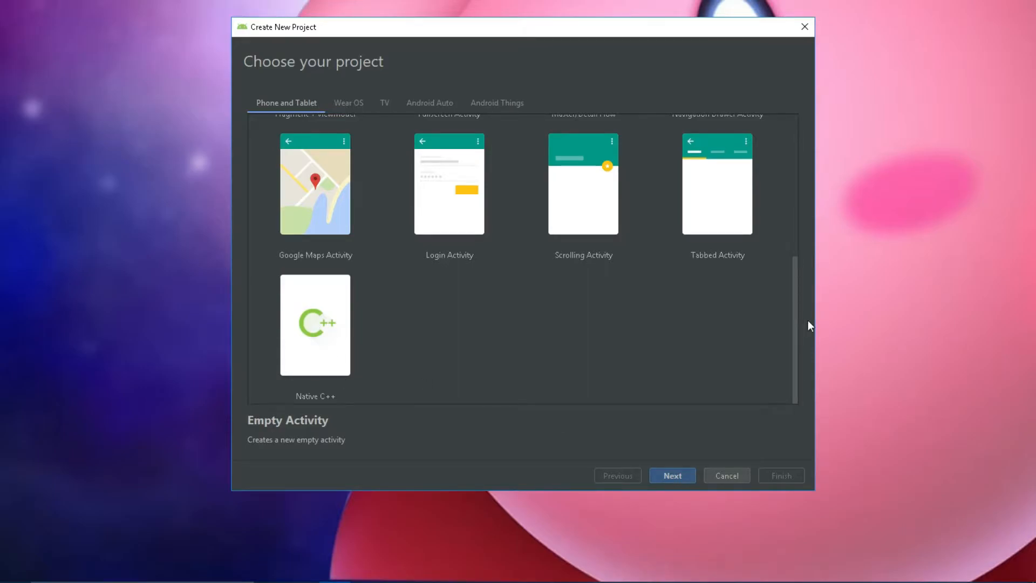
pyautogui.moveTo(795, 322); pyautogui.dragTo(799, 143)
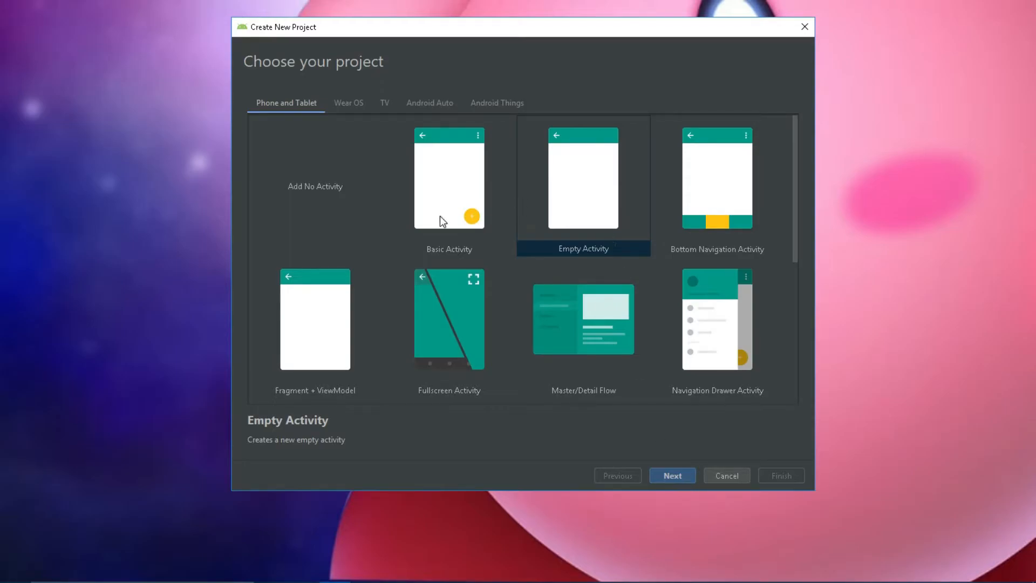
pyautogui.click(343, 208)
pyautogui.click(561, 206)
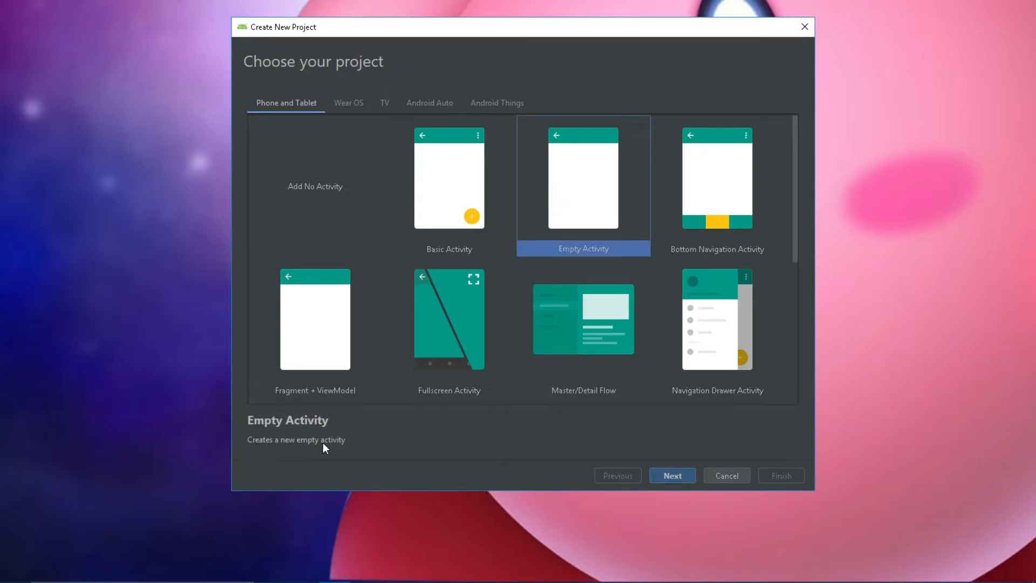
pyautogui.click(673, 475)
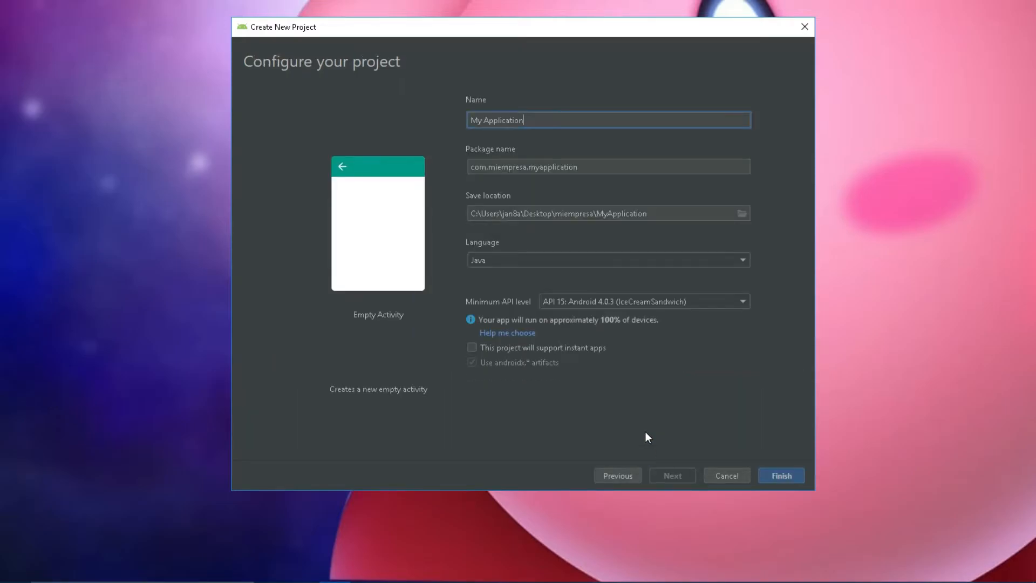
# Examine the project's application name and the individual parts of its package name.
pyautogui.doubleClick(518, 120)
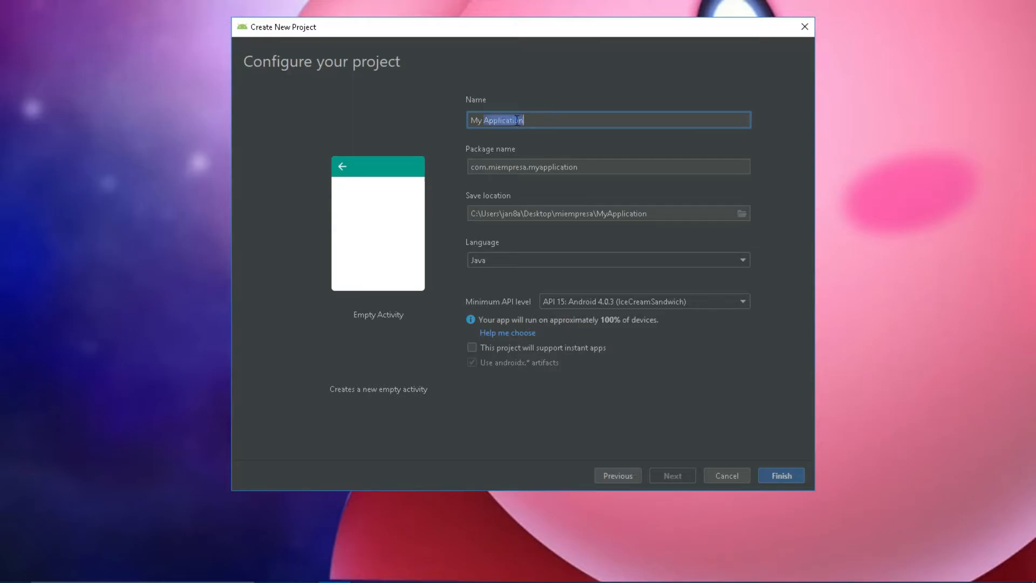
pyautogui.click(552, 121)
pyautogui.click(600, 165)
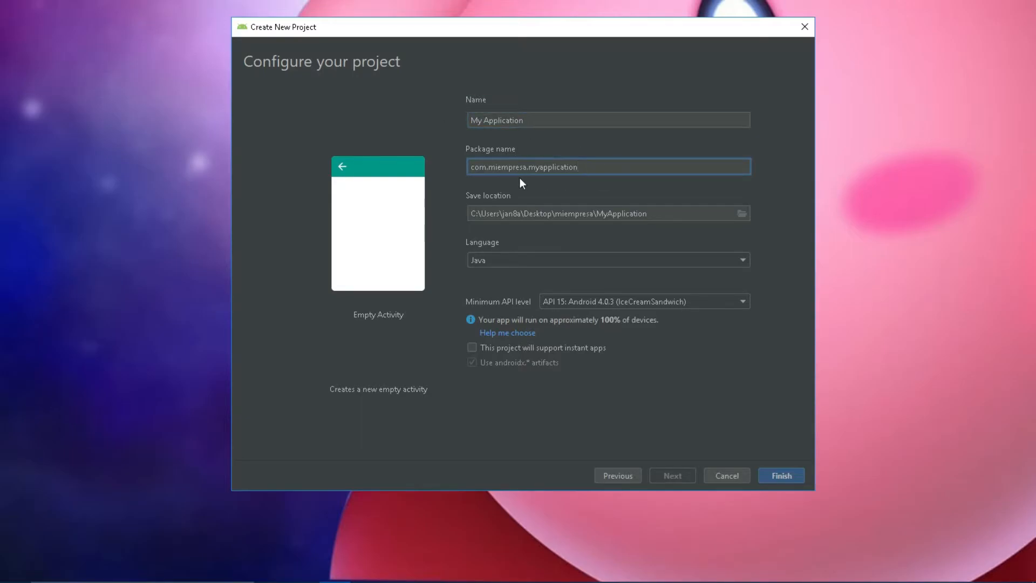
pyautogui.tripleClick(508, 167)
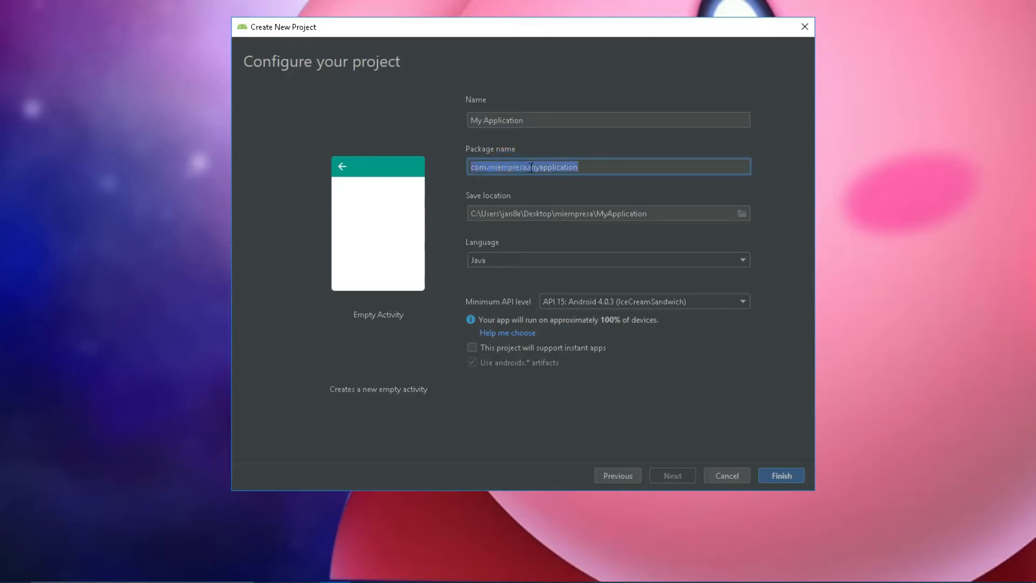
pyautogui.click(529, 167)
pyautogui.tripleClick(591, 165)
pyautogui.click(591, 166)
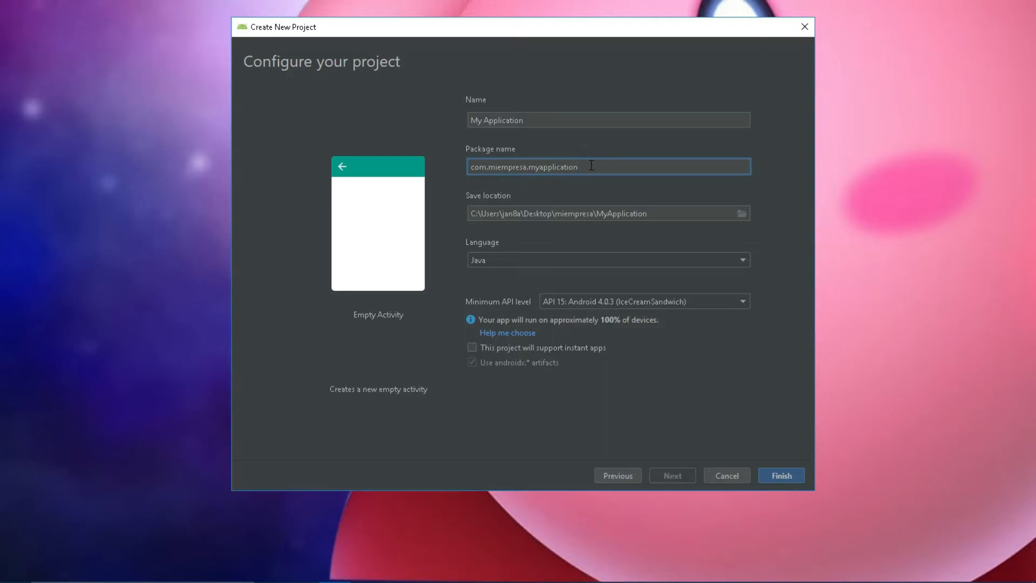
pyautogui.click(488, 166)
pyautogui.hotkey('ctrl', 'shift', 'Left')
pyautogui.press('Right')
pyautogui.press('Right')
pyautogui.press('Right')
pyautogui.press('Right')
pyautogui.press('Right')
pyautogui.press('Right')
pyautogui.press('Right')
pyautogui.press('Right')
# Select Java as the project language and look through the available minimum API levels.
pyautogui.click(678, 261)
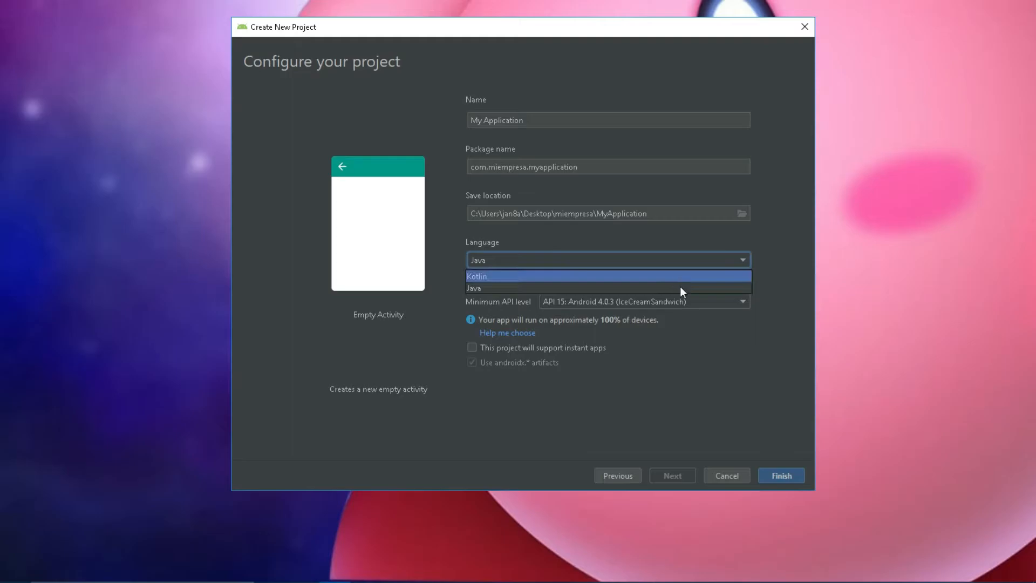
pyautogui.click(679, 287)
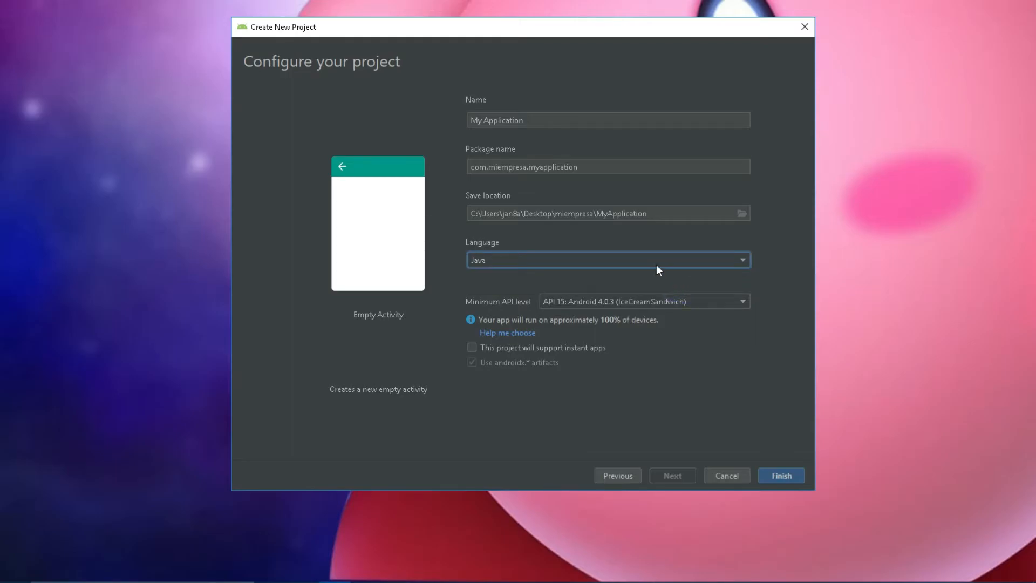
pyautogui.click(650, 303)
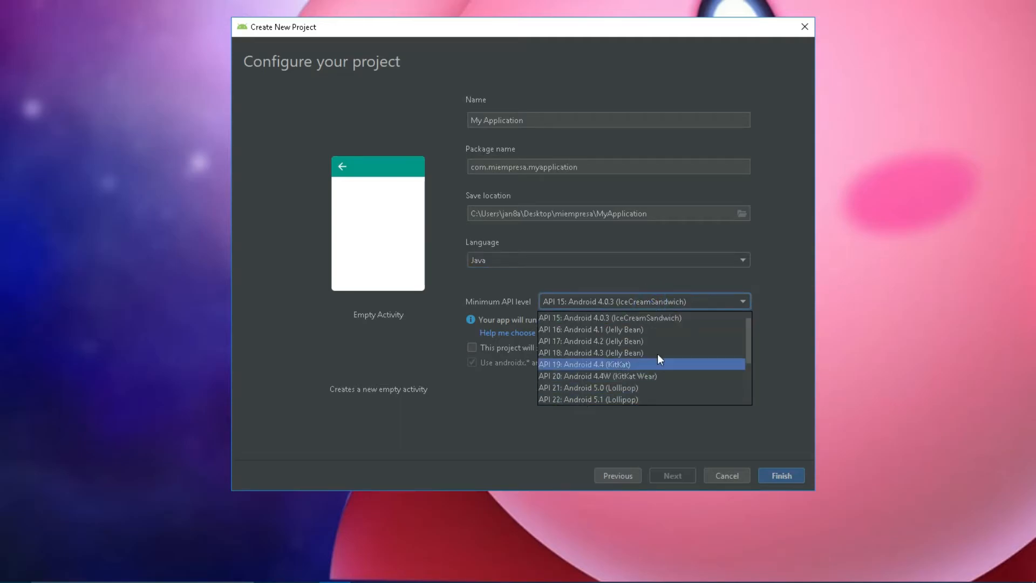
pyautogui.click(779, 327)
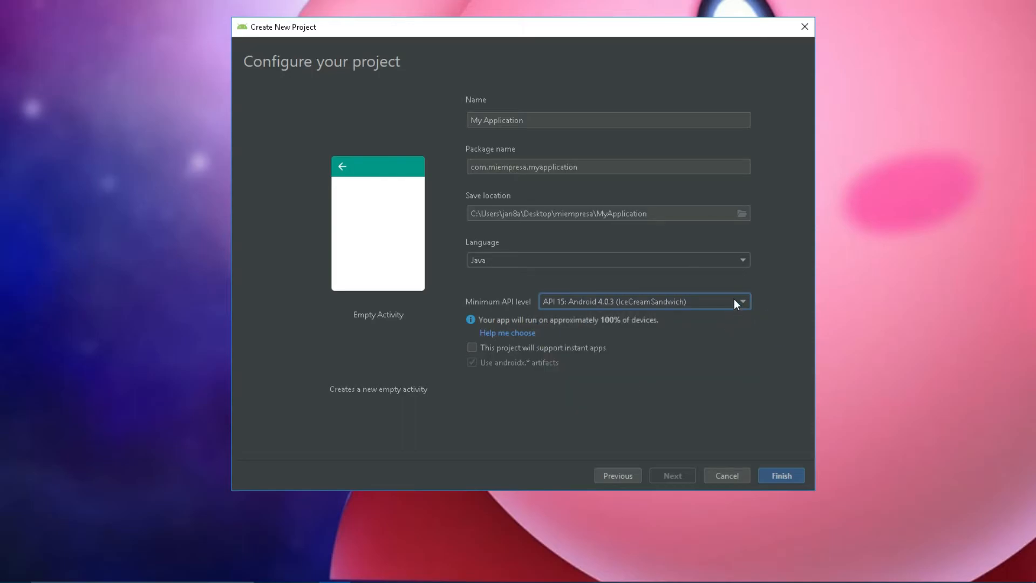
pyautogui.click(736, 304)
pyautogui.moveTo(748, 329); pyautogui.dragTo(748, 324)
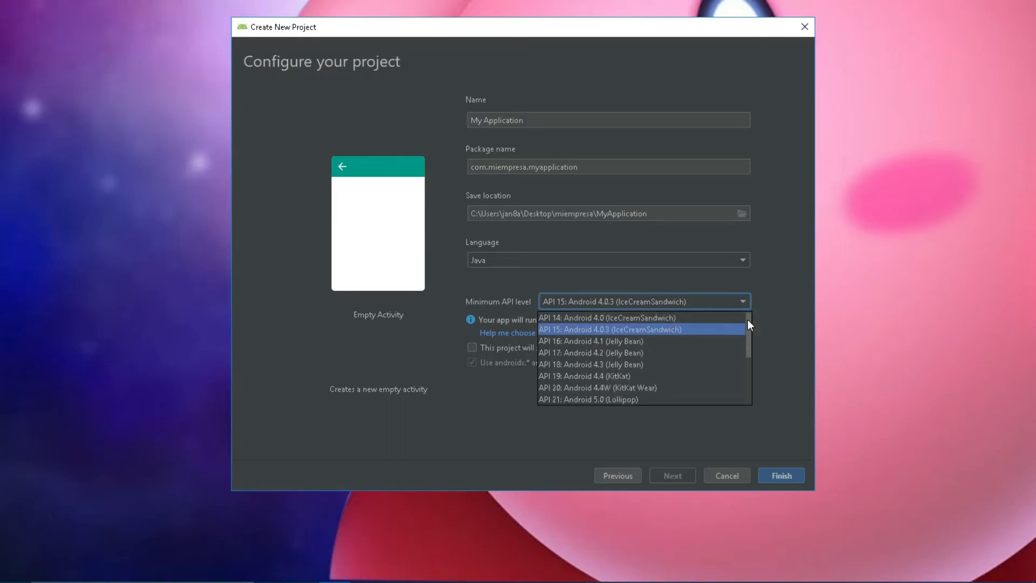
pyautogui.click(770, 326)
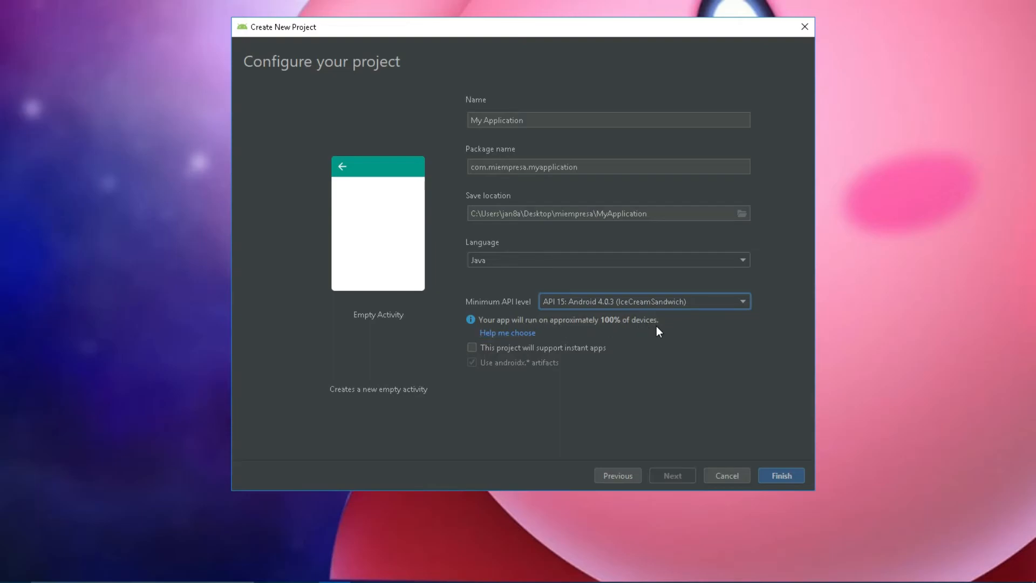
# Set the minimum API level to API 29: Android 10.0 (Q).
pyautogui.click(665, 307)
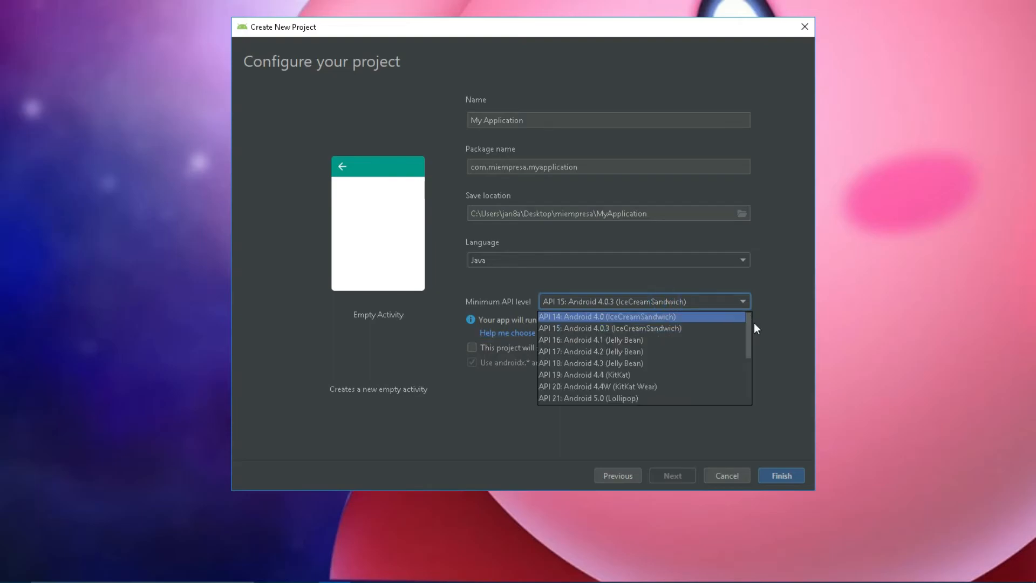
pyautogui.moveTo(750, 330); pyautogui.dragTo(734, 428)
pyautogui.click(657, 401)
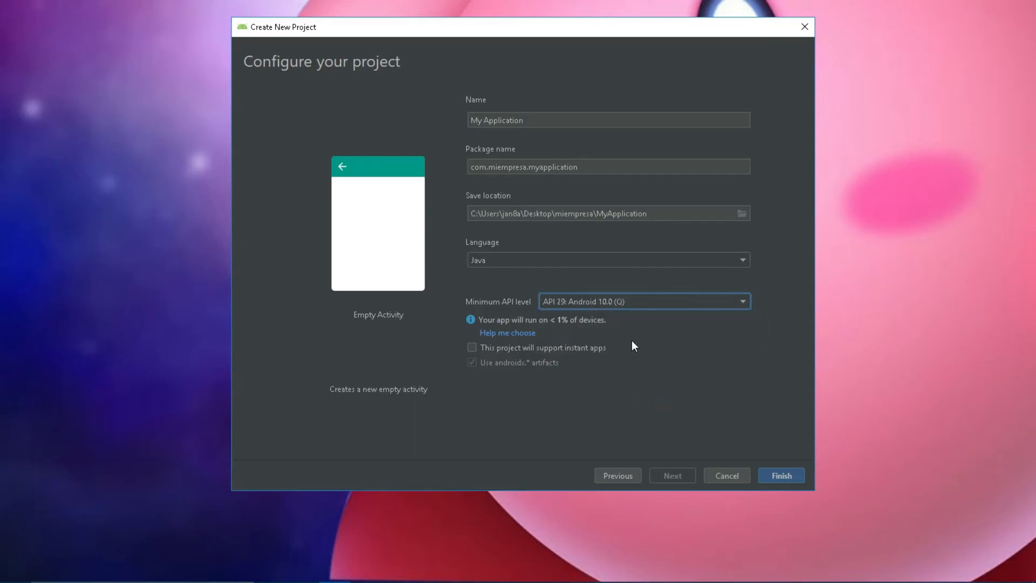
# Set the minimum API level to API 15: Android 4.0.3 (IceCreamSandwich) and create the project.
pyautogui.click(650, 300)
pyautogui.moveTo(750, 380); pyautogui.dragTo(751, 310)
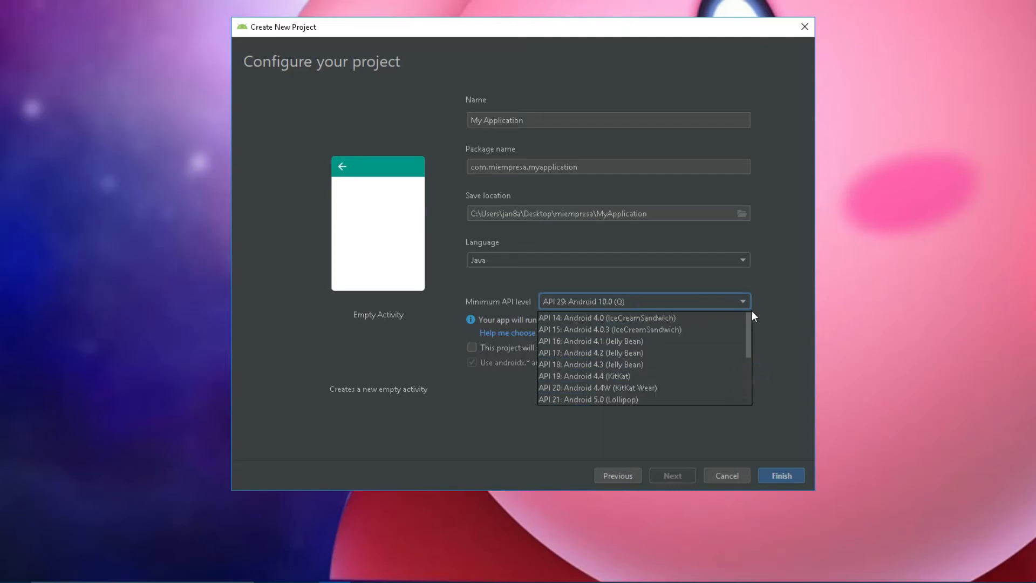
pyautogui.click(704, 331)
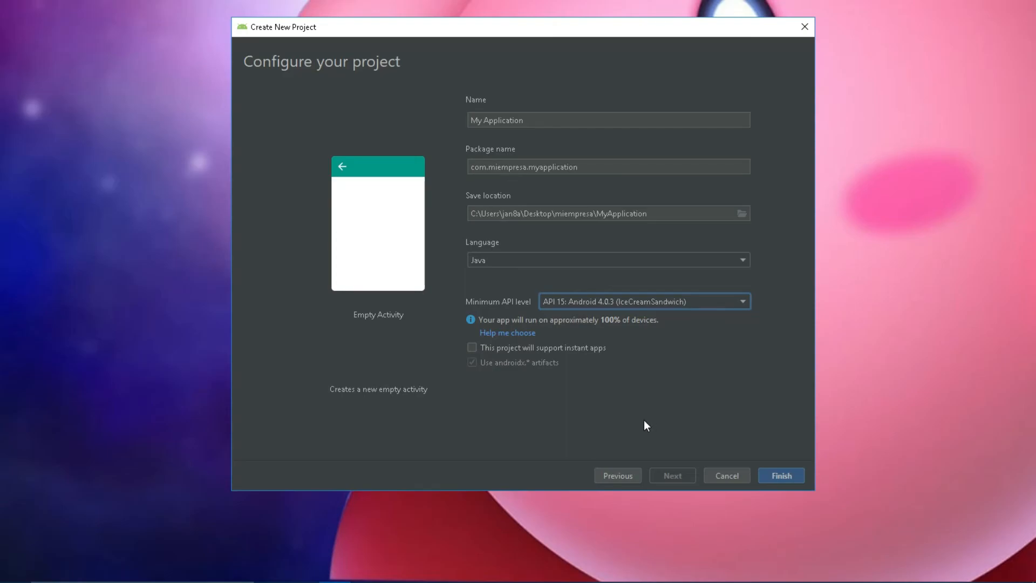
pyautogui.click(779, 475)
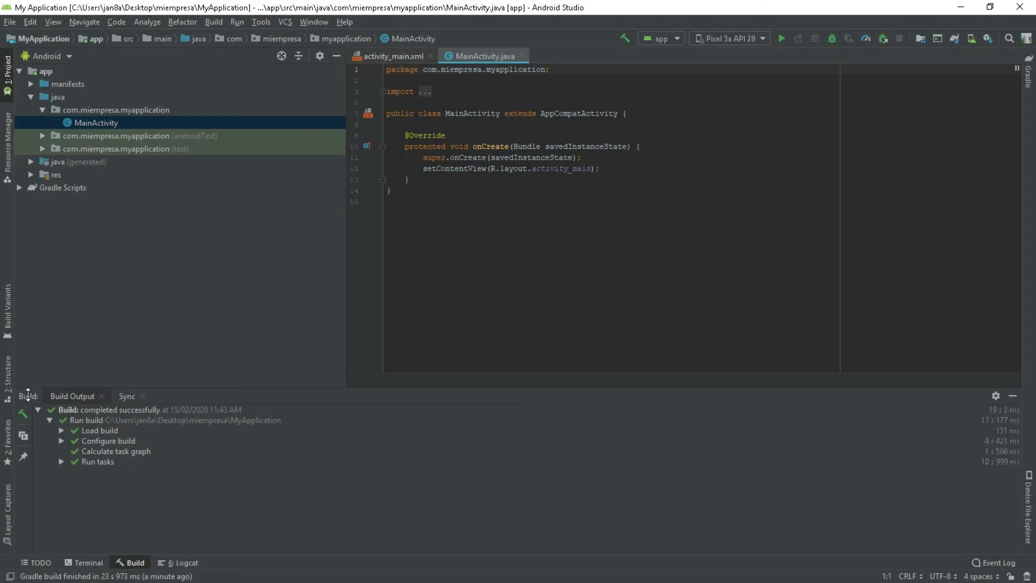
# View the new project's sync results and its build output.
pyautogui.click(128, 399)
pyautogui.click(67, 396)
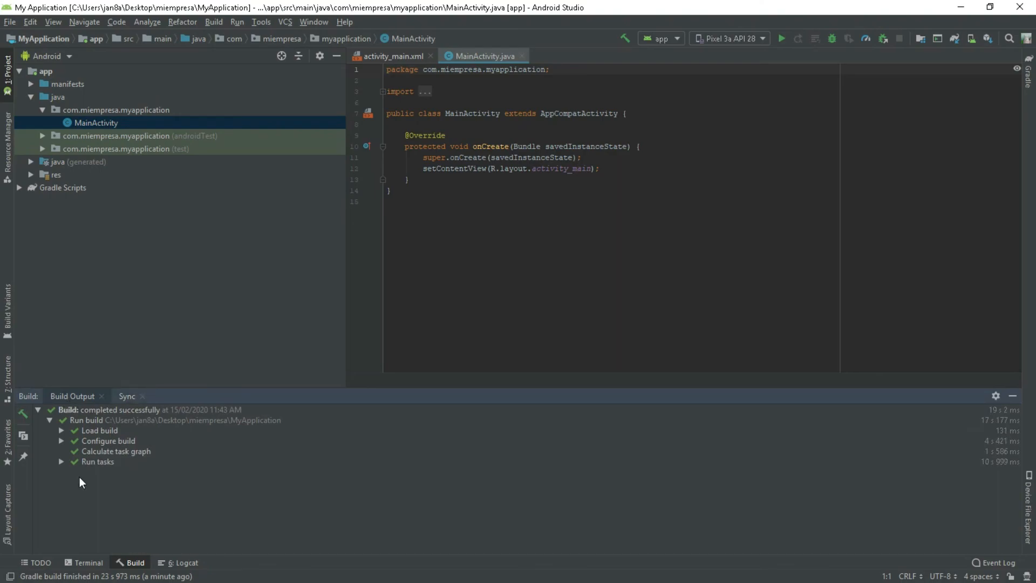